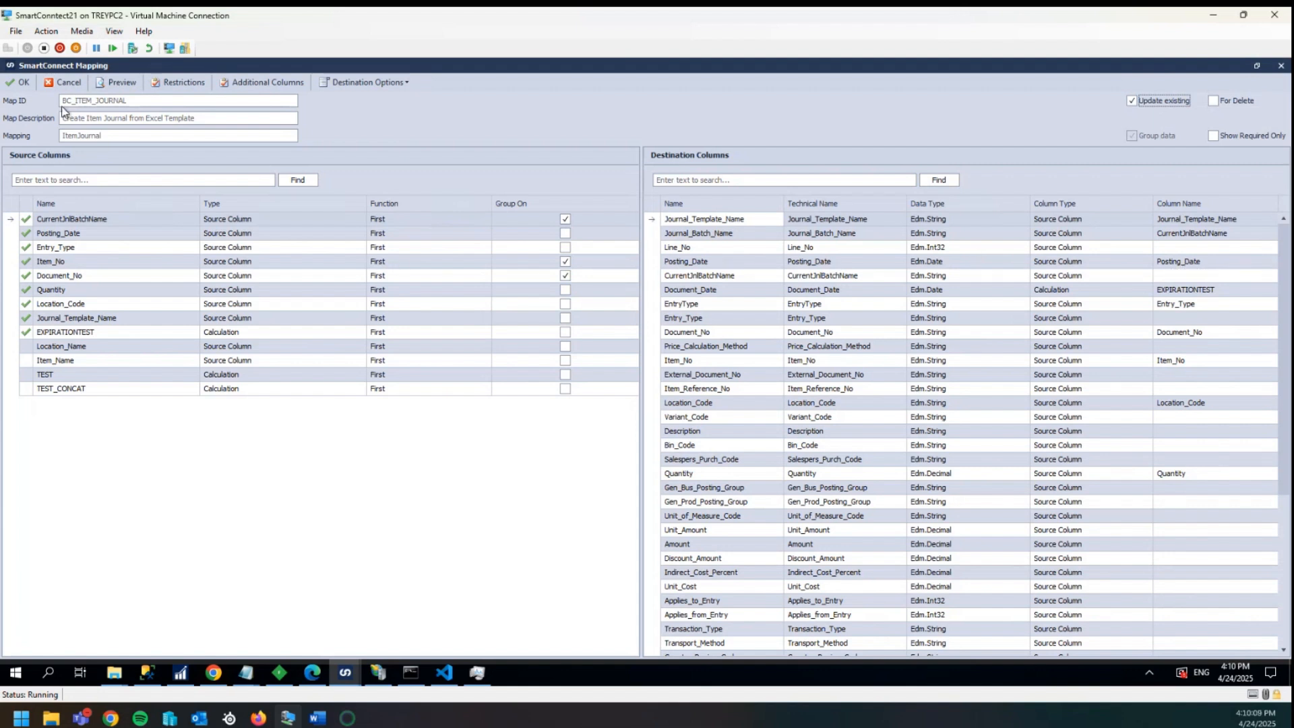
# - Review the mapping's additional columns and the ItemJournal line restriction calculation
pyautogui.click(254, 81)
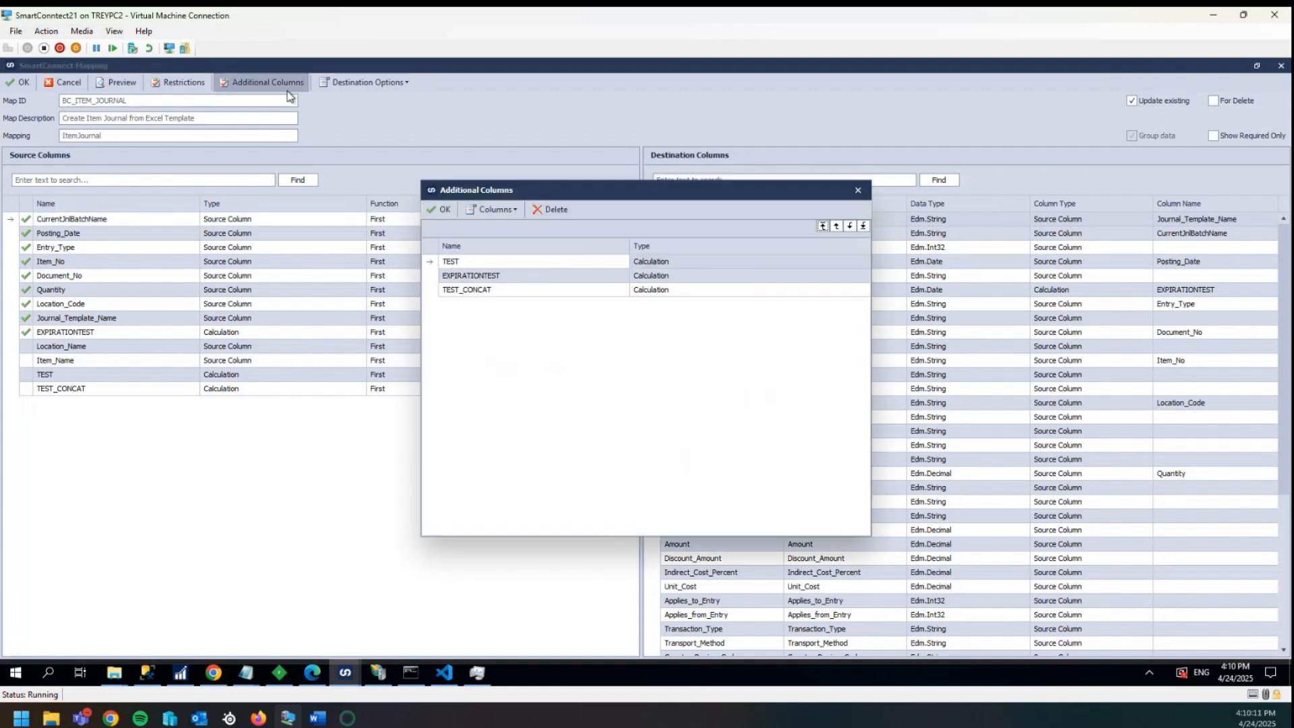
pyautogui.click(865, 189)
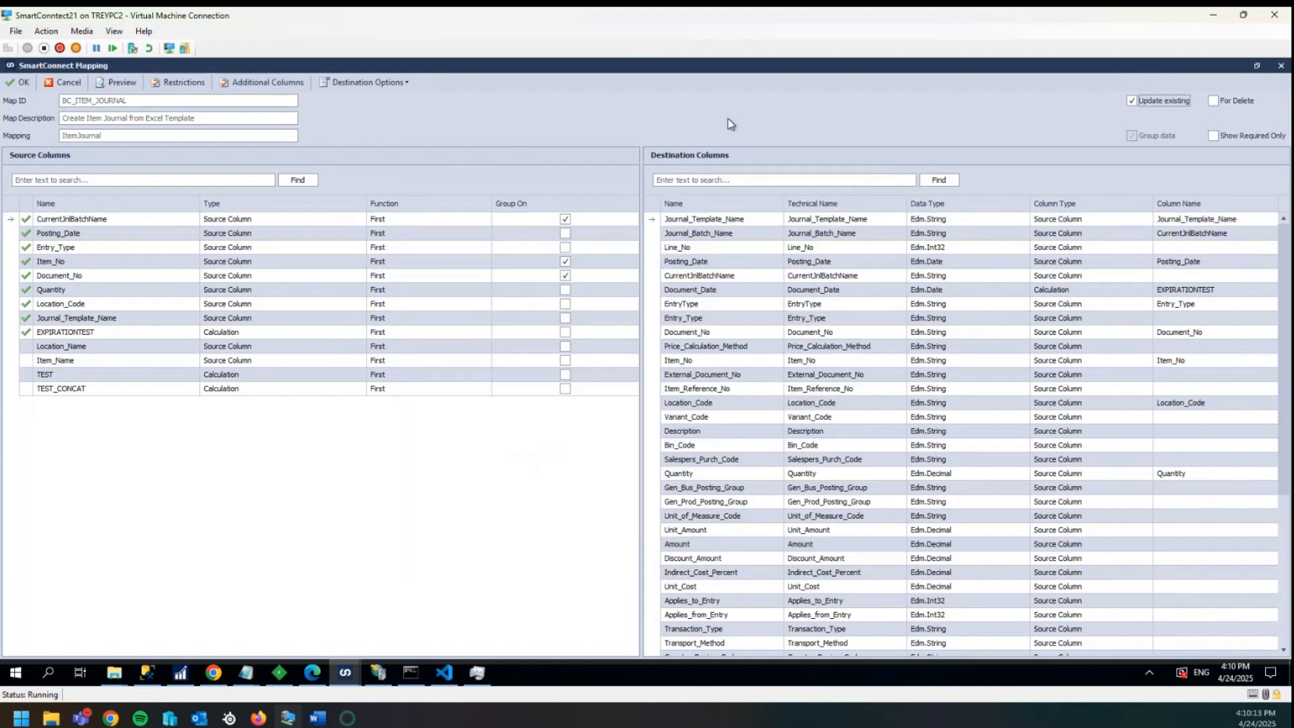
pyautogui.click(199, 86)
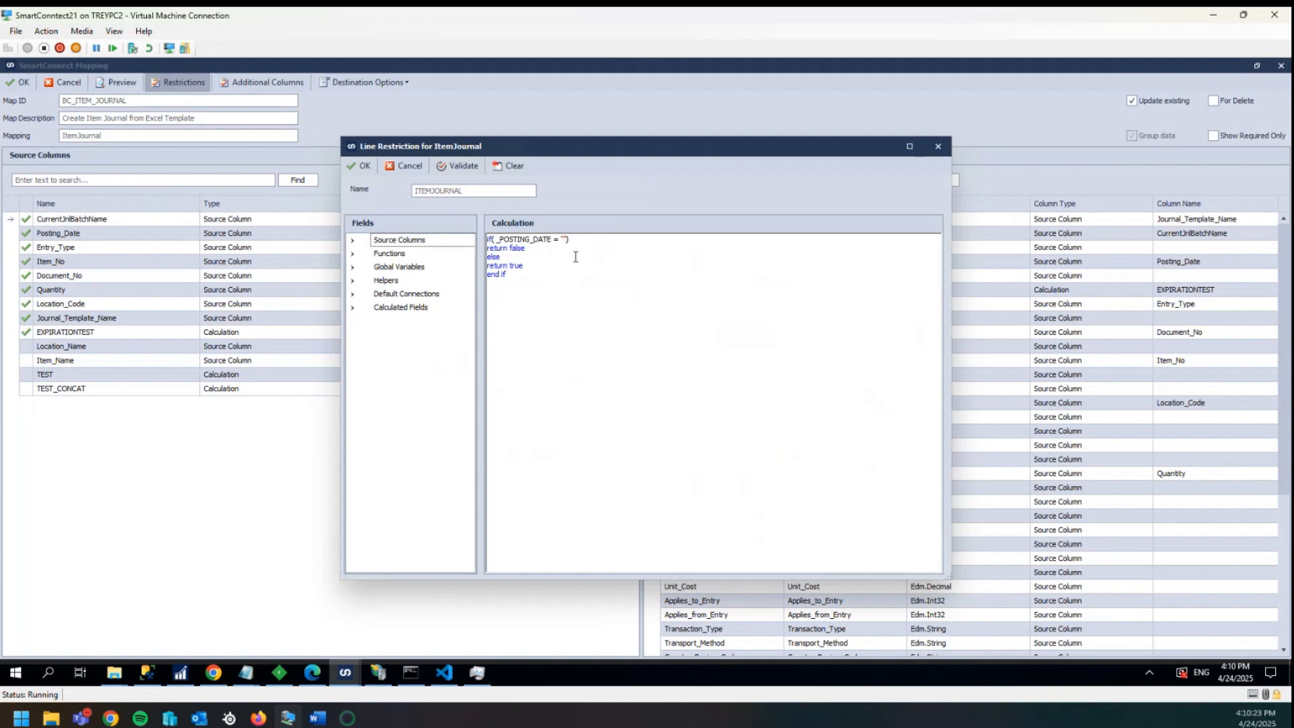
pyautogui.moveTo(517, 154); pyautogui.dragTo(534, 146)
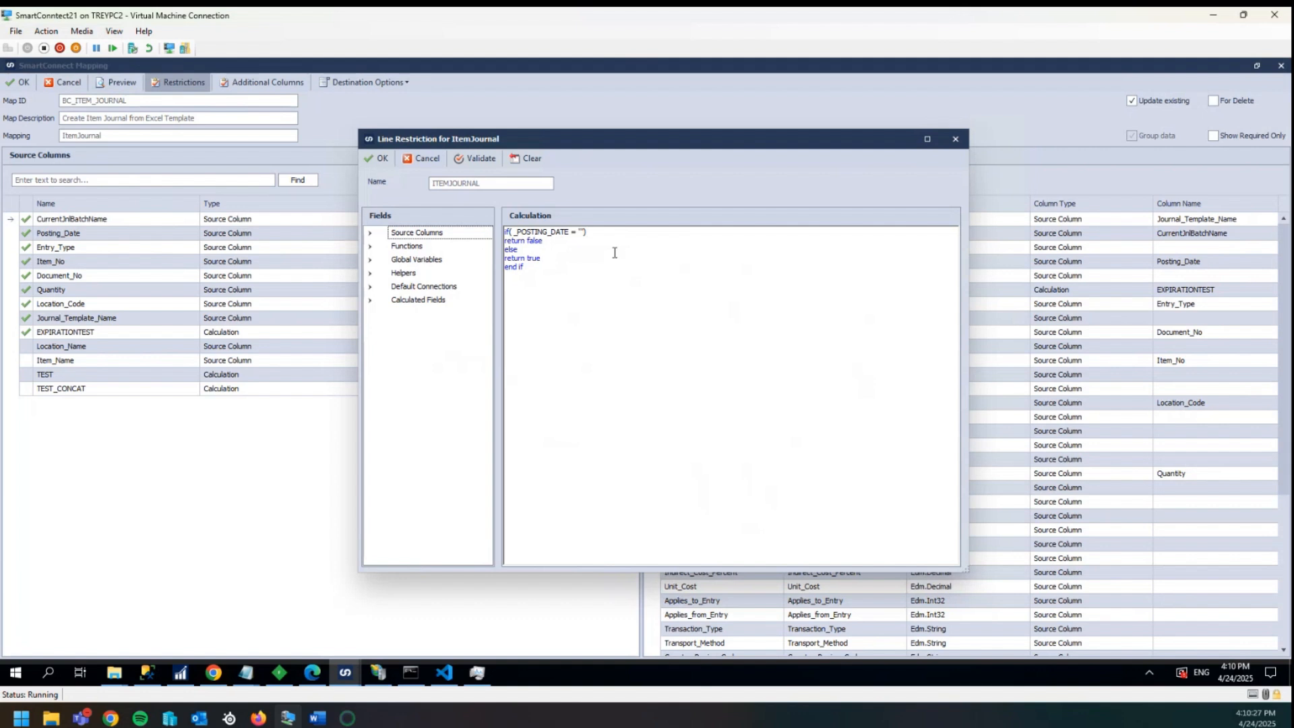
pyautogui.moveTo(570, 232); pyautogui.dragTo(584, 232)
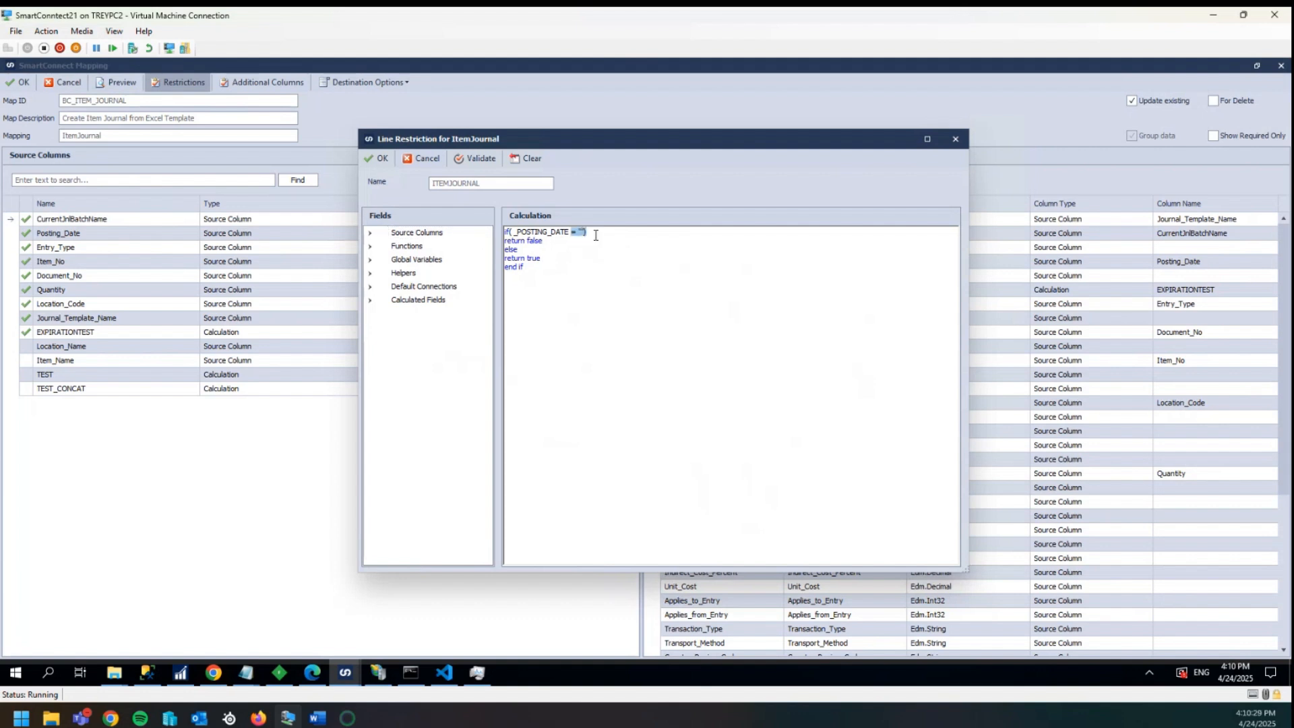
pyautogui.click(596, 235)
pyautogui.moveTo(577, 241); pyautogui.dragTo(468, 241)
pyautogui.click(561, 244)
pyautogui.moveTo(563, 250); pyautogui.dragTo(531, 253)
pyautogui.click(566, 259)
pyautogui.click(382, 162)
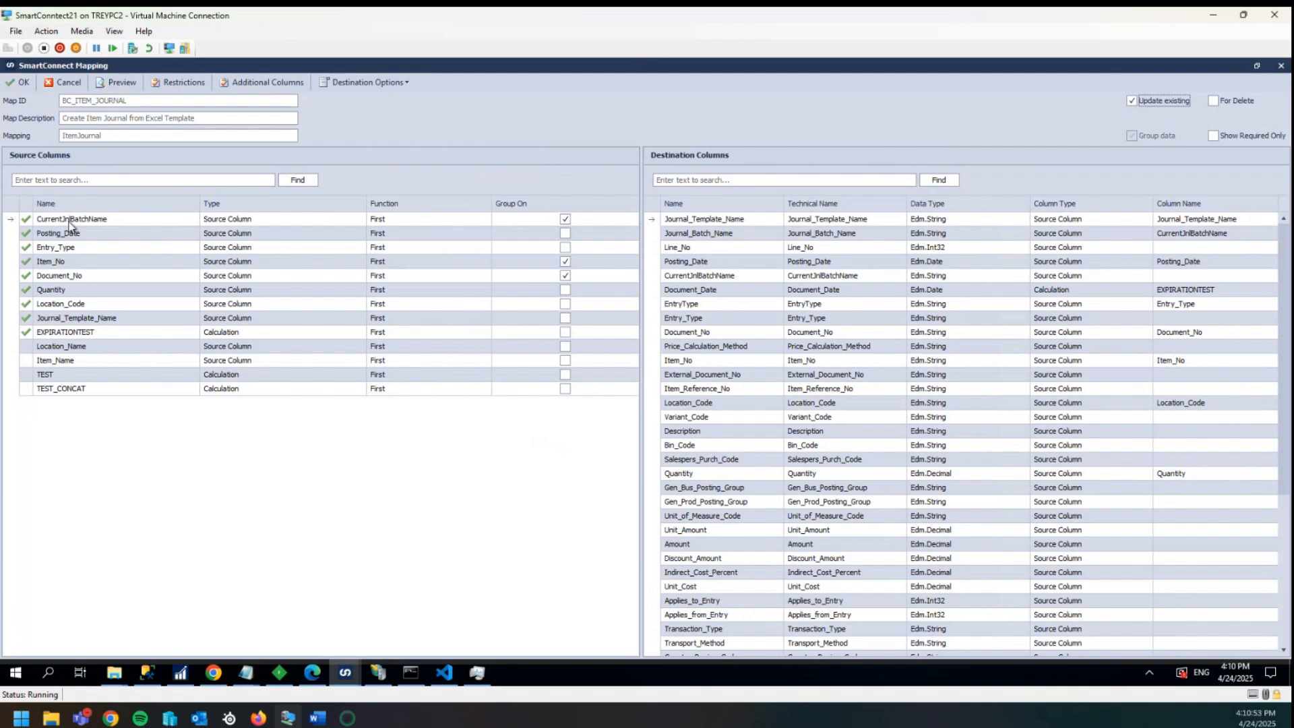
# - Close the mapping and save the BC_ITEM_JOURNAL integration
pyautogui.click(25, 84)
pyautogui.click(25, 84)
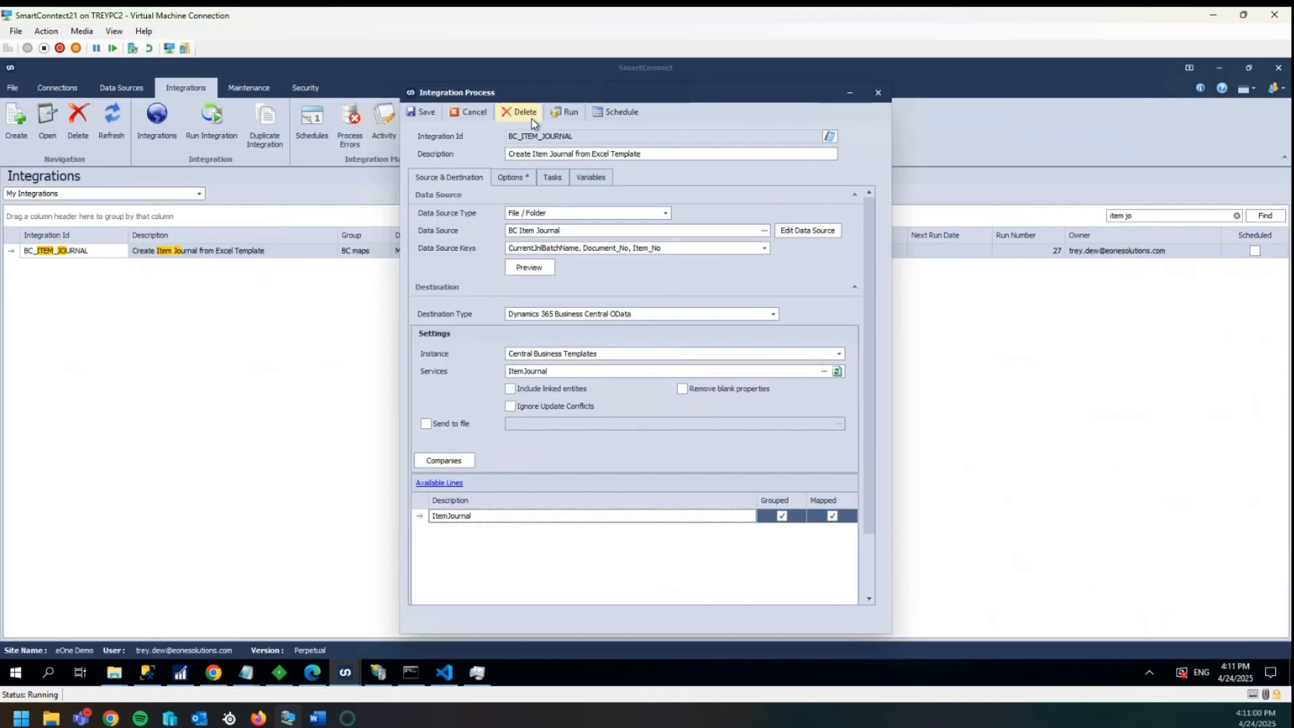
pyautogui.click(423, 115)
# - Duplicate the BC_ITEM_JOURNAL integration as BC_ITEM_JOURNAL_2
pyautogui.rightClick(80, 254)
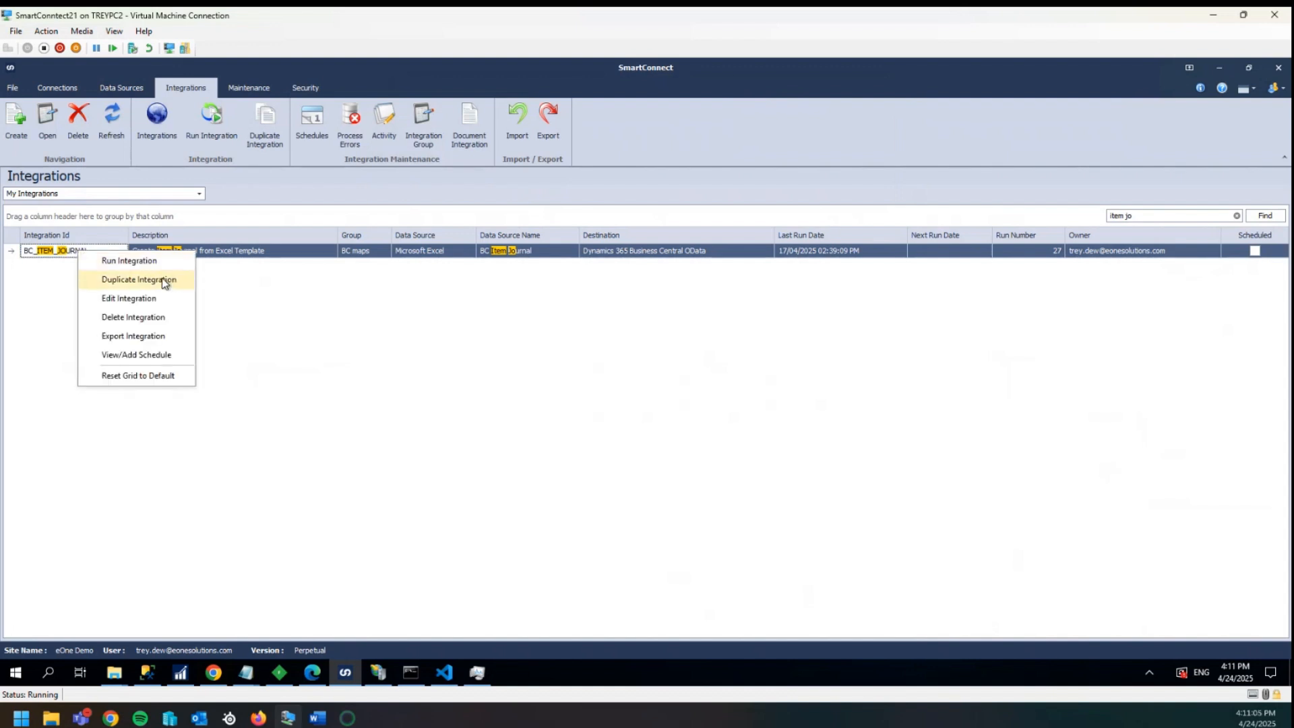
pyautogui.click(153, 280)
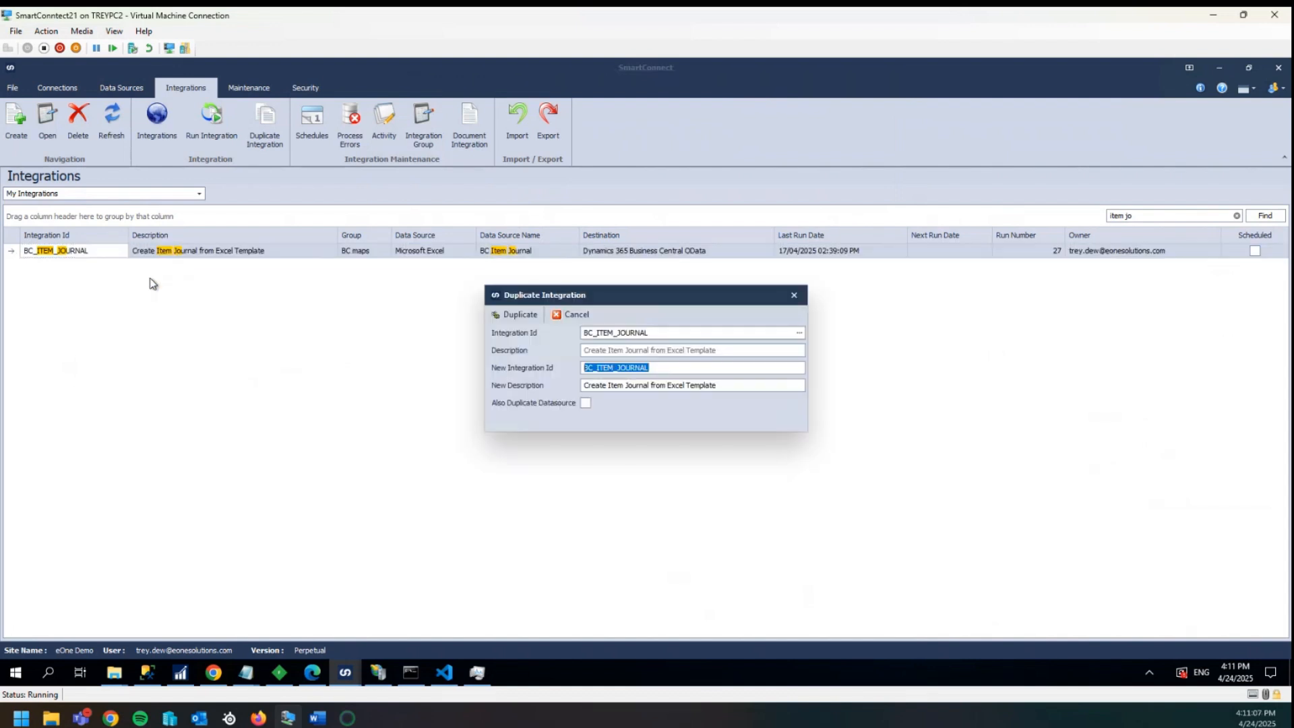
pyautogui.click(670, 364)
pyautogui.click(515, 315)
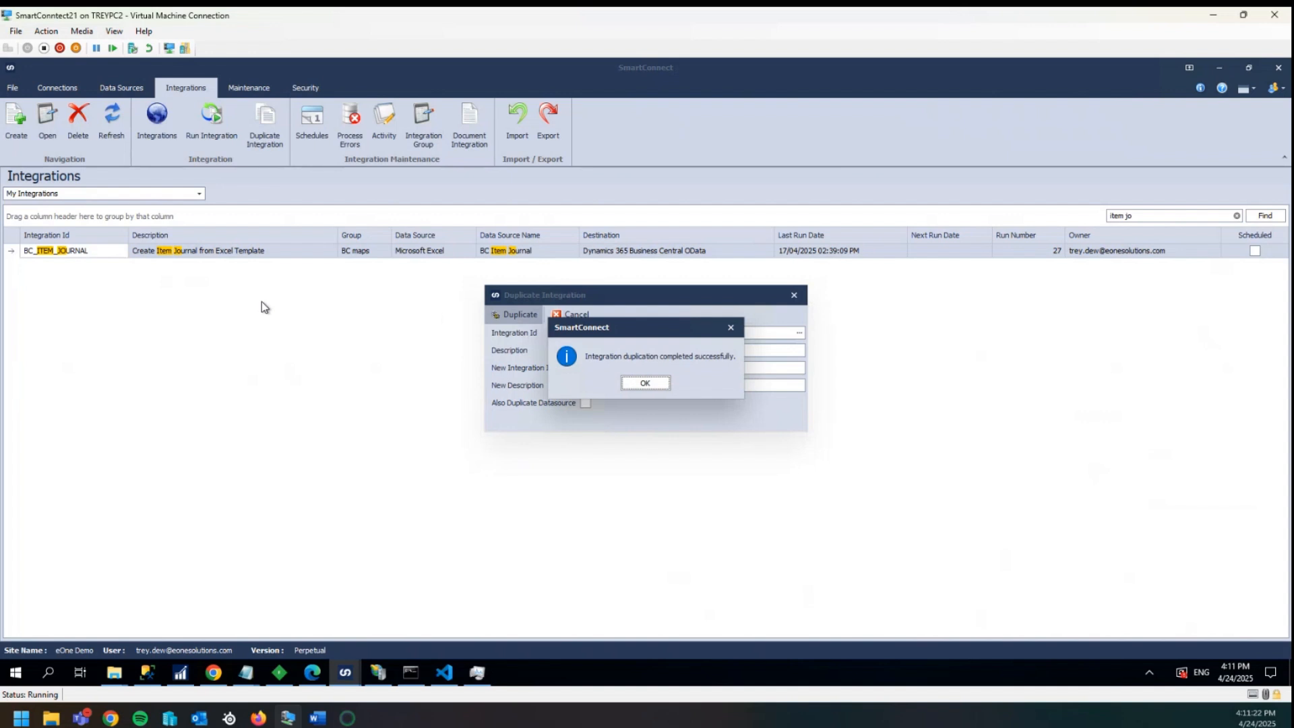
pyautogui.click(646, 383)
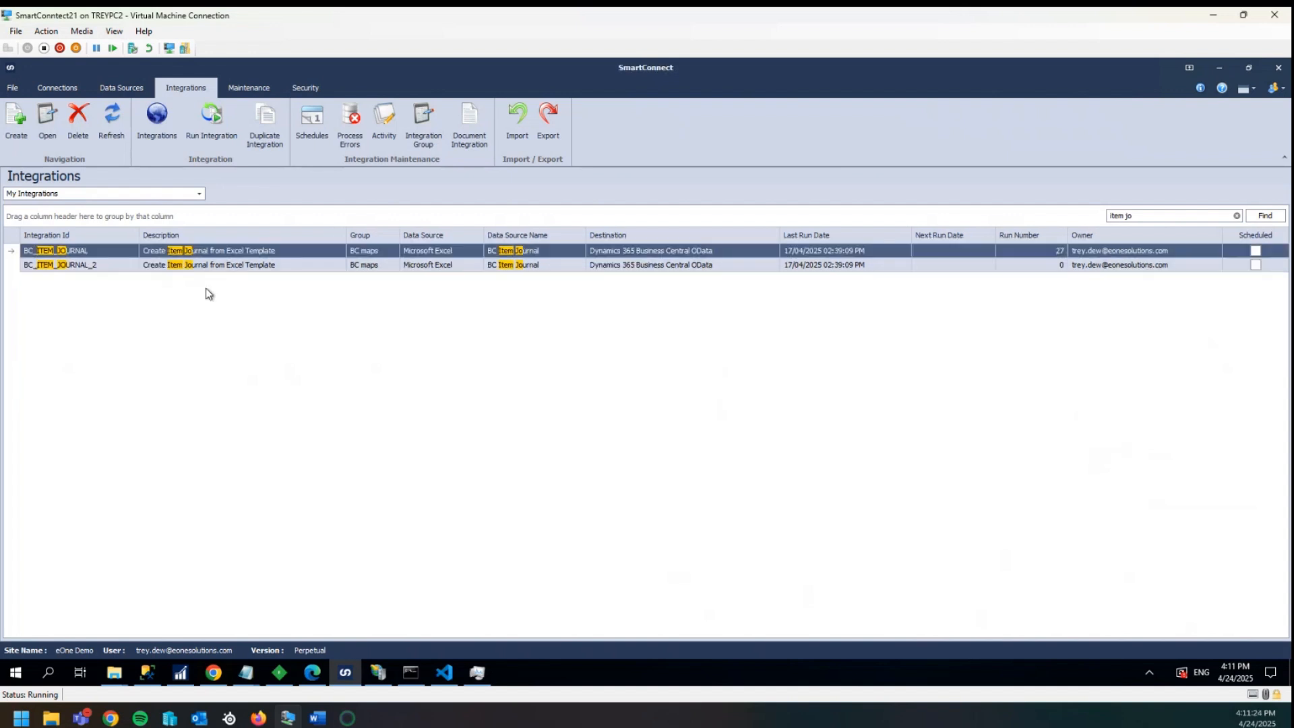
# - Open the BC_ITEM_JOURNAL_2 ItemJournal mapping and clear the source column mapped to Posting_Date
pyautogui.click(99, 267)
pyautogui.doubleClick(100, 270)
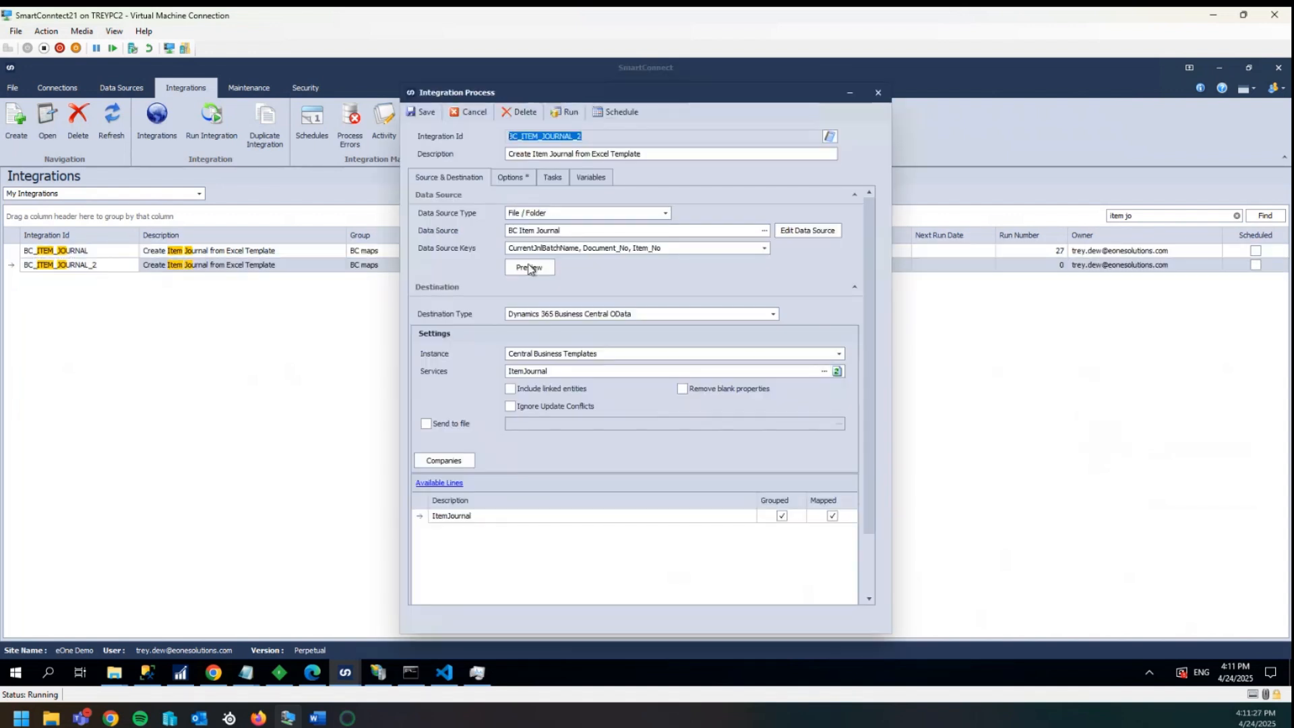
pyautogui.doubleClick(452, 516)
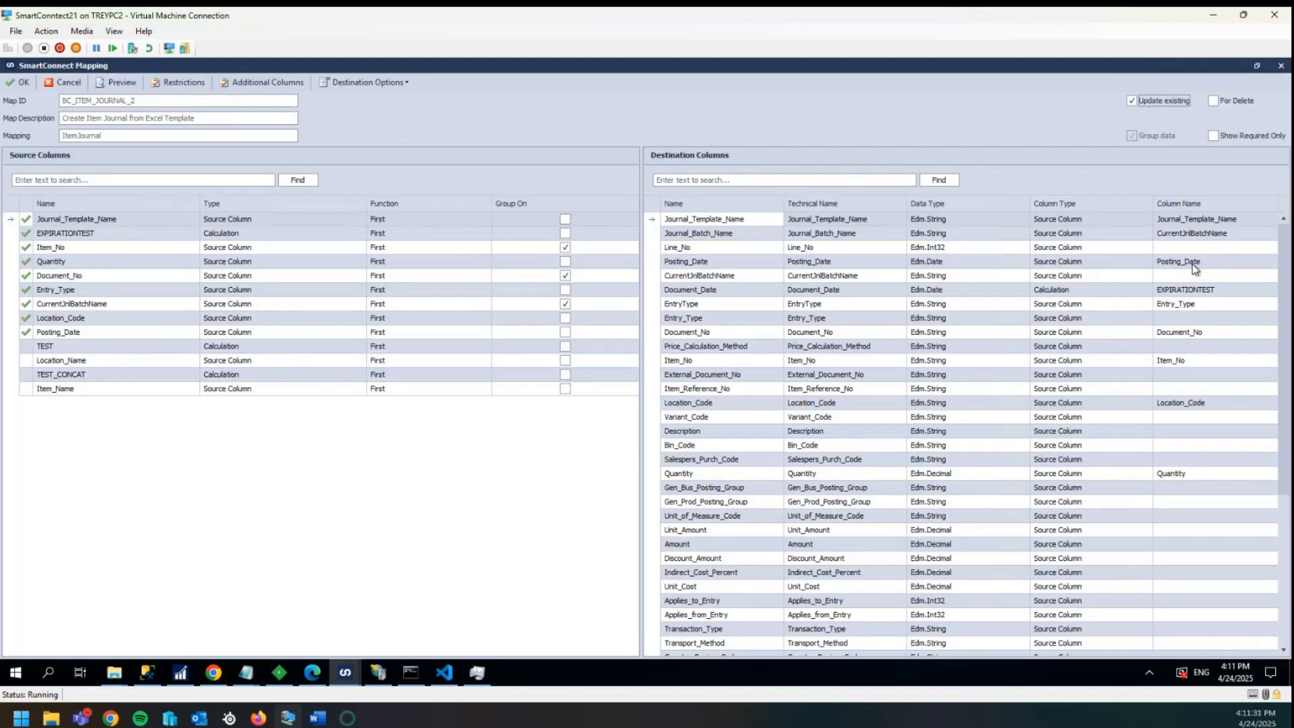
pyautogui.click(1192, 264)
pyautogui.press('Delete')
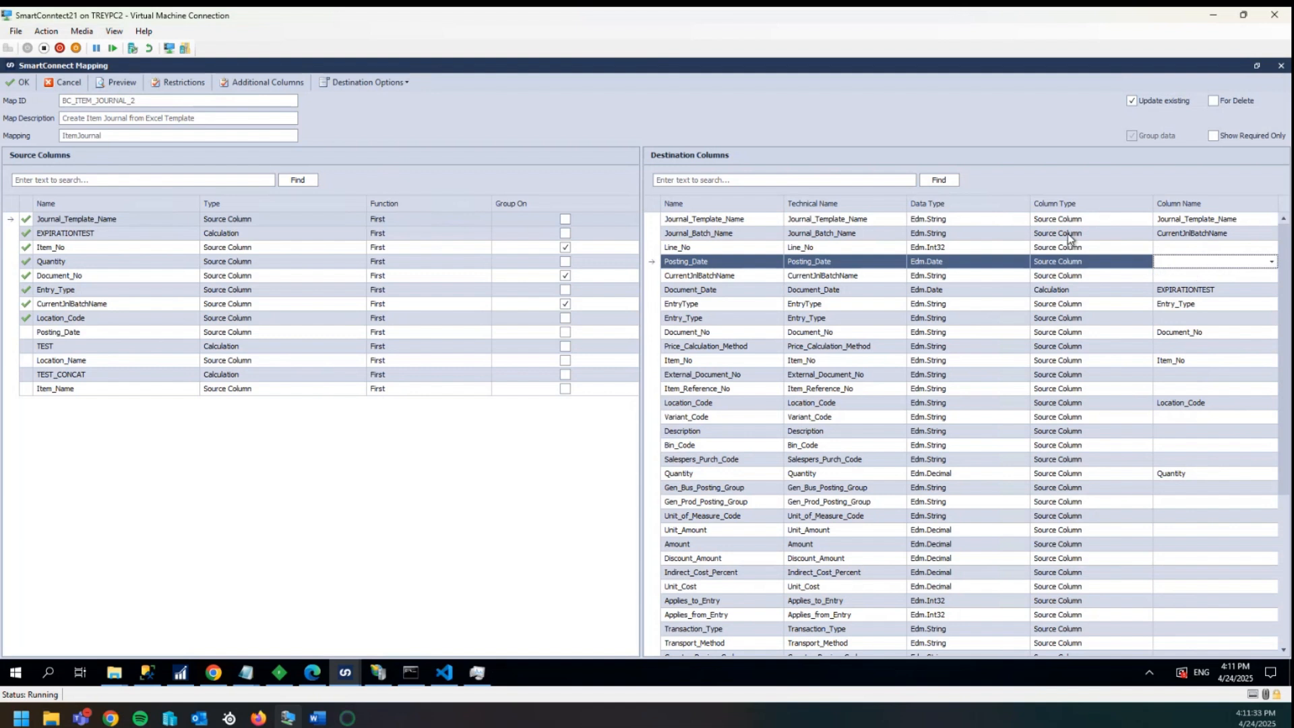
# - Edit the ItemJournal line restriction's return values, entering true and false, and confirm the calculation
pyautogui.click(249, 90)
pyautogui.click(856, 188)
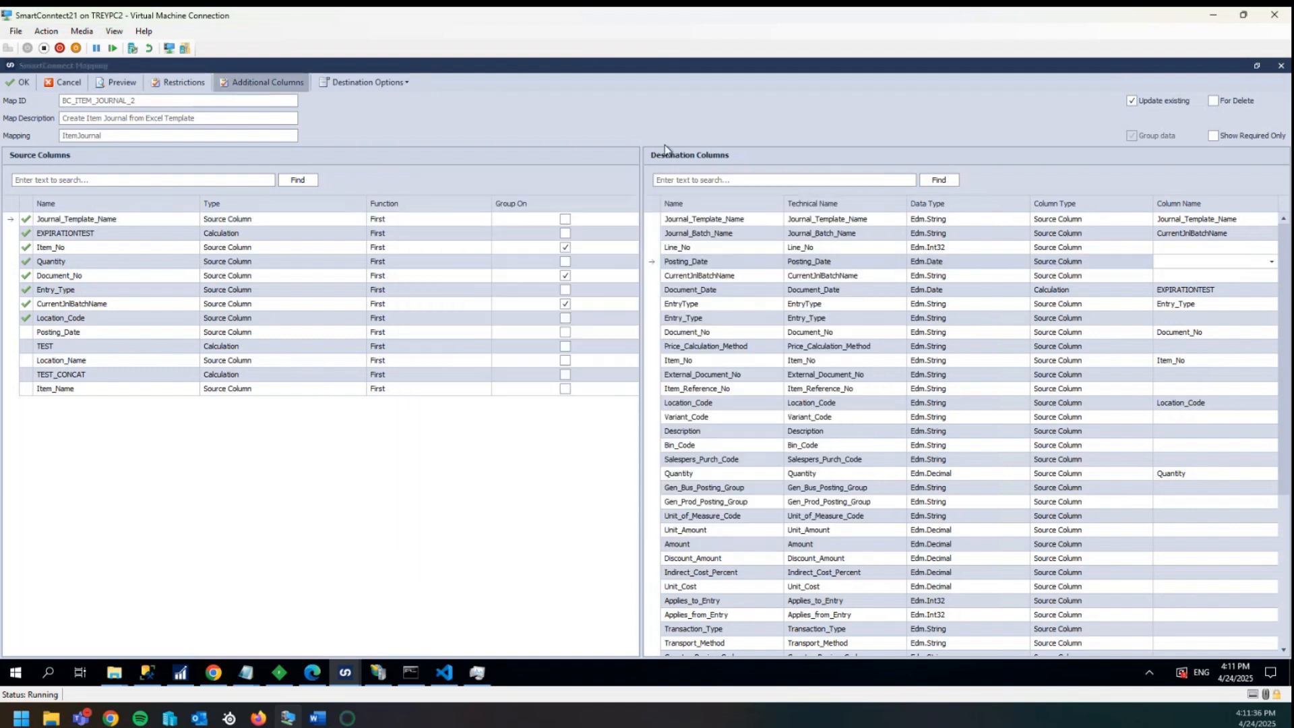
pyautogui.click(190, 81)
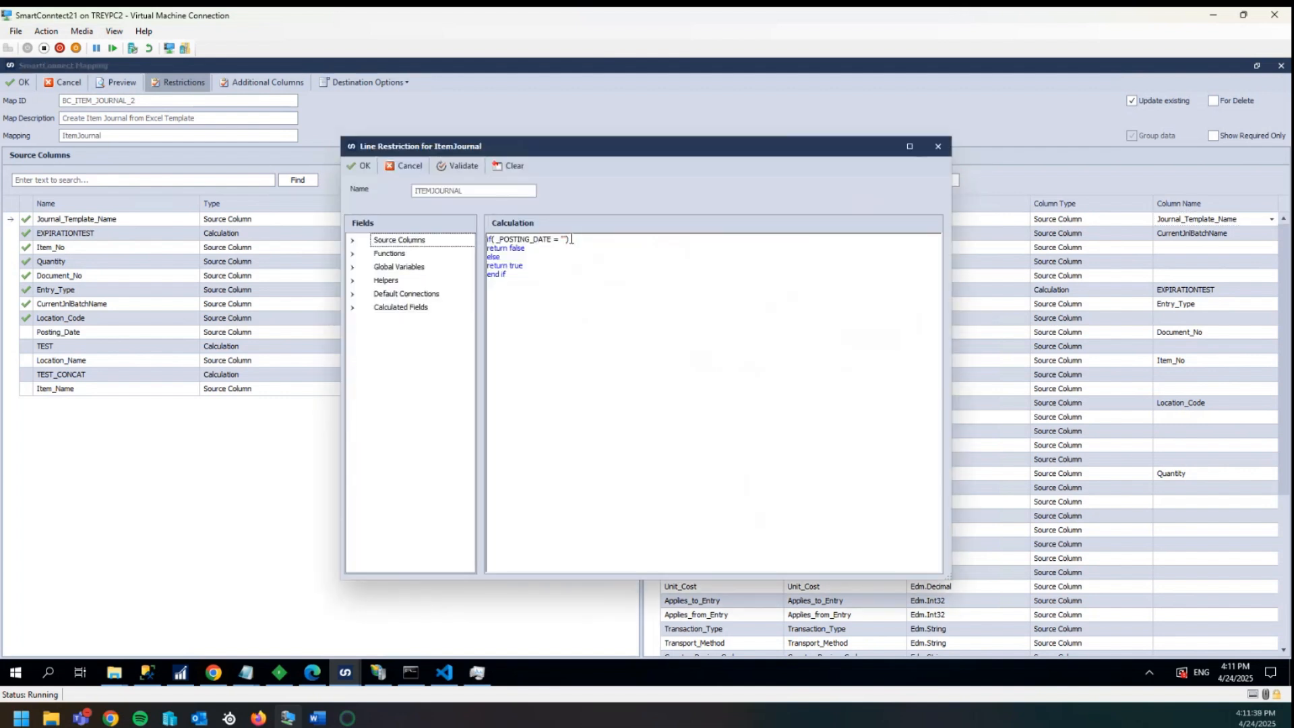
pyautogui.click(581, 248)
pyautogui.press('BackSpace')
pyautogui.press('BackSpace')
pyautogui.press('BackSpace')
pyautogui.write('true')
pyautogui.press('BackSpace')
pyautogui.press('BackSpace')
pyautogui.press('BackSpace')
pyautogui.press('BackSpace')
pyautogui.write('false')
pyautogui.click(532, 250)
pyautogui.click(360, 167)
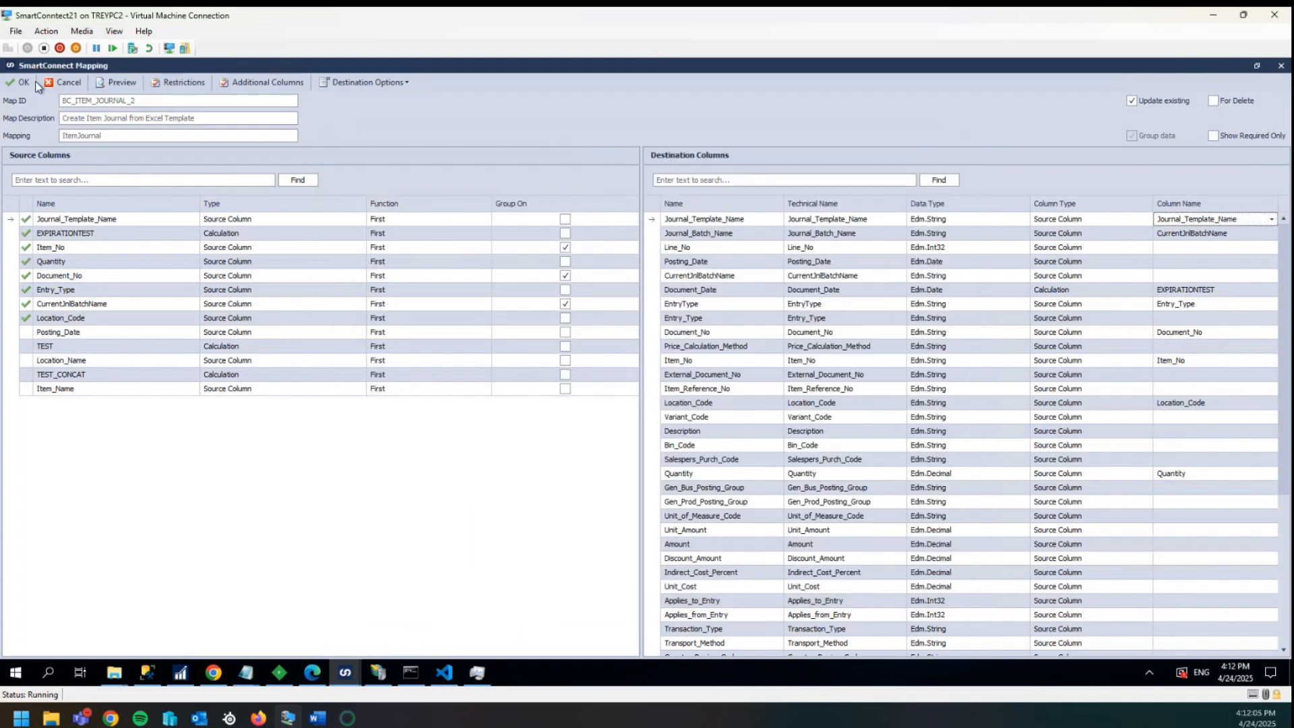
# - Close the mapping and save the BC_ITEM_JOURNAL_2 integration
pyautogui.click(21, 82)
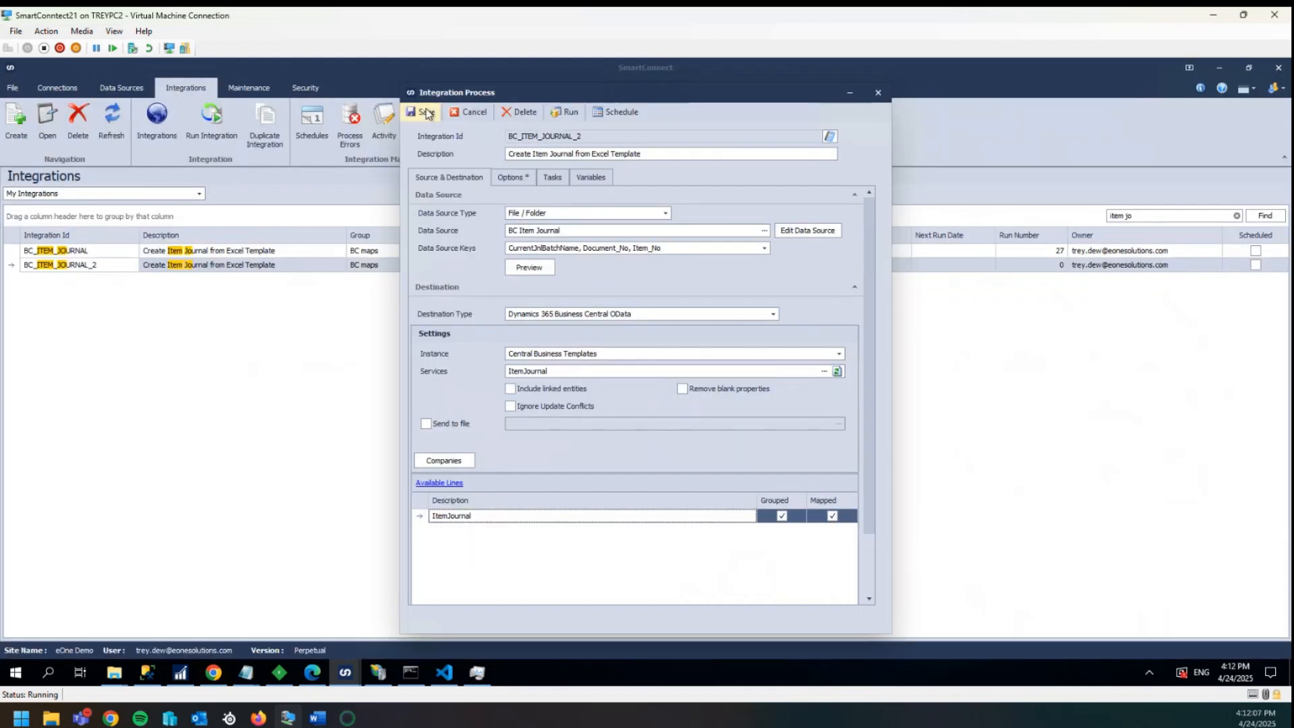
pyautogui.click(426, 113)
# - Open BC_ITEM_JOURNAL and add a Run Integration task to the tasks that run if the integration succeeds
pyautogui.click(82, 253)
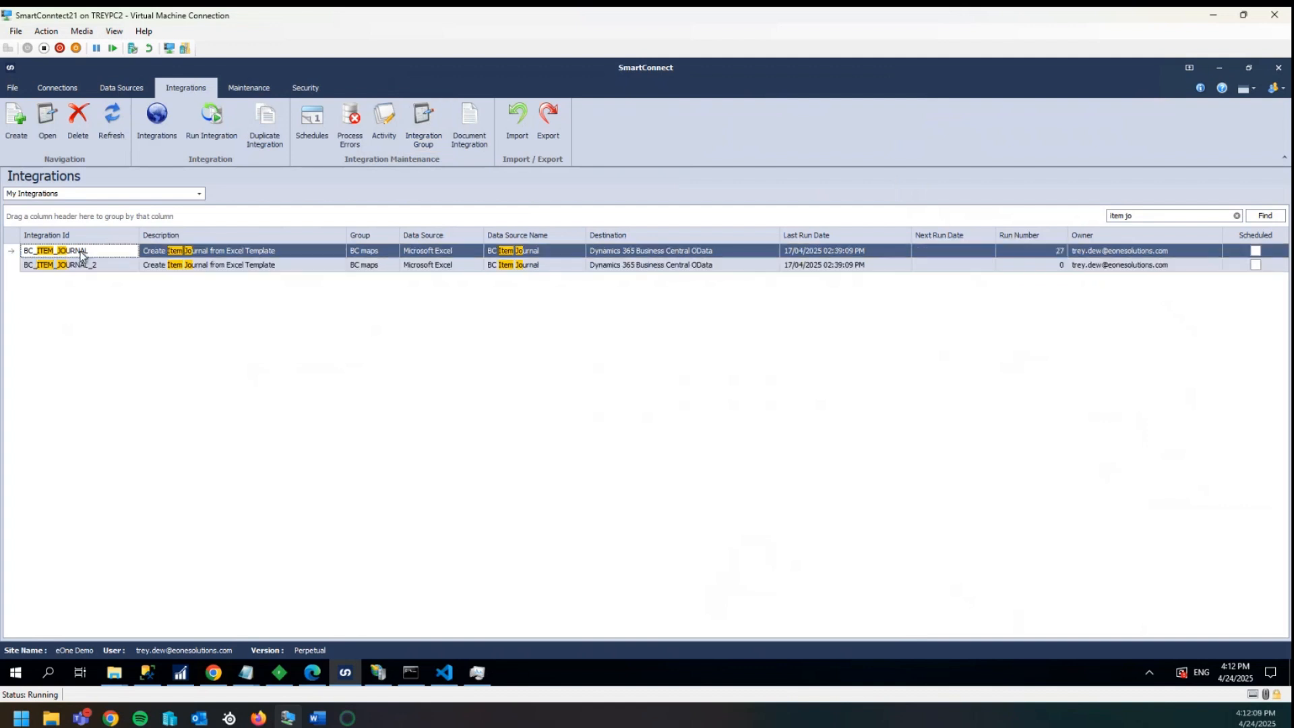
pyautogui.doubleClick(82, 253)
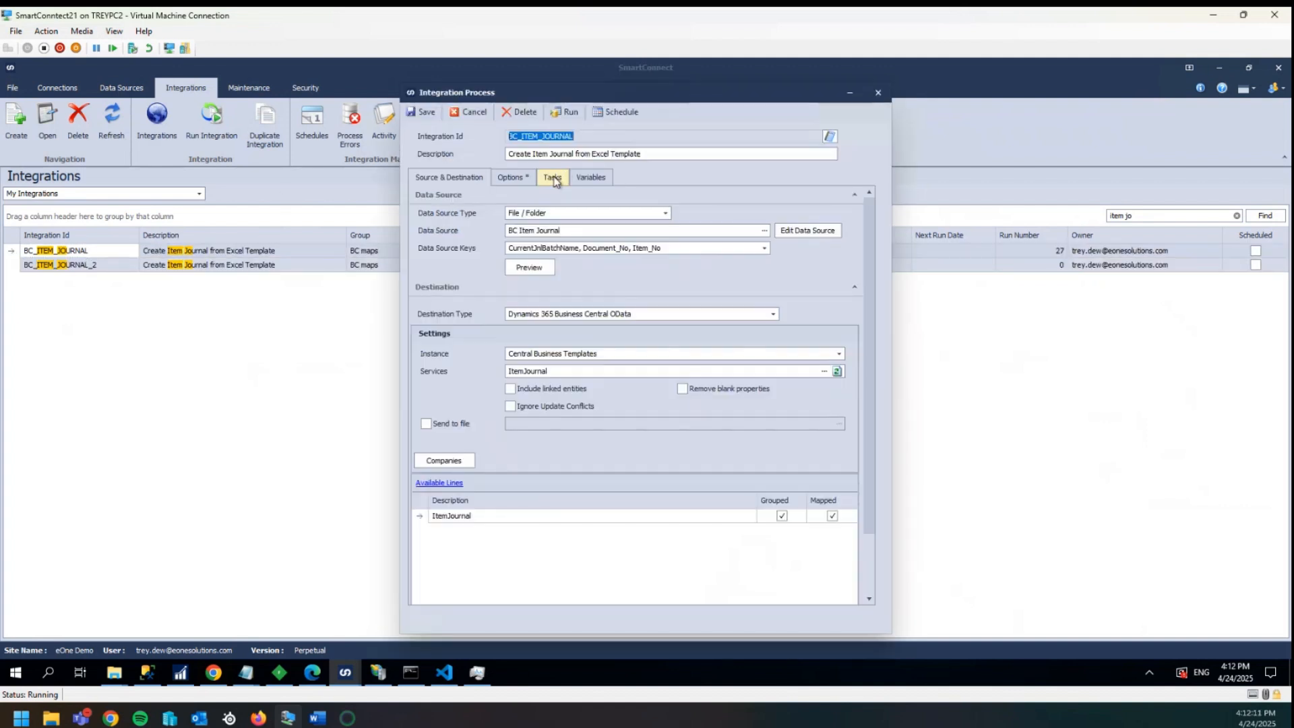
pyautogui.click(552, 178)
pyautogui.click(525, 316)
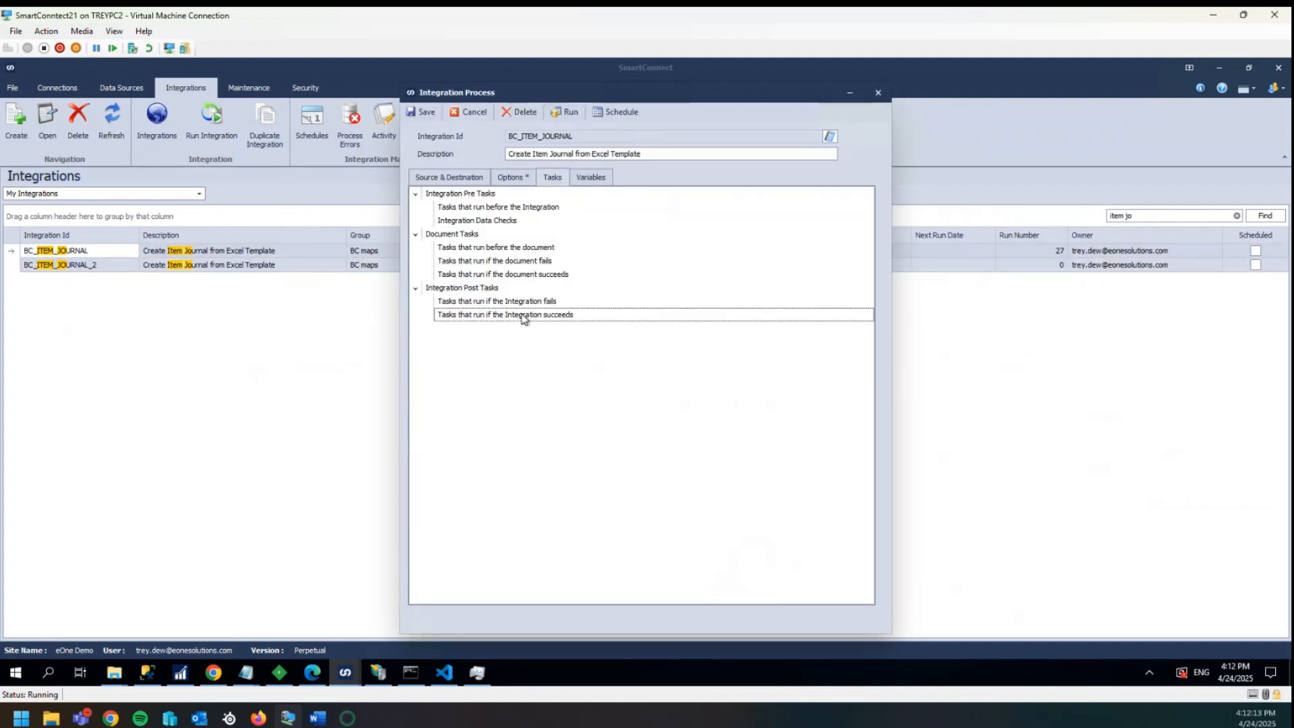
pyautogui.rightClick(525, 317)
pyautogui.moveTo(538, 325)
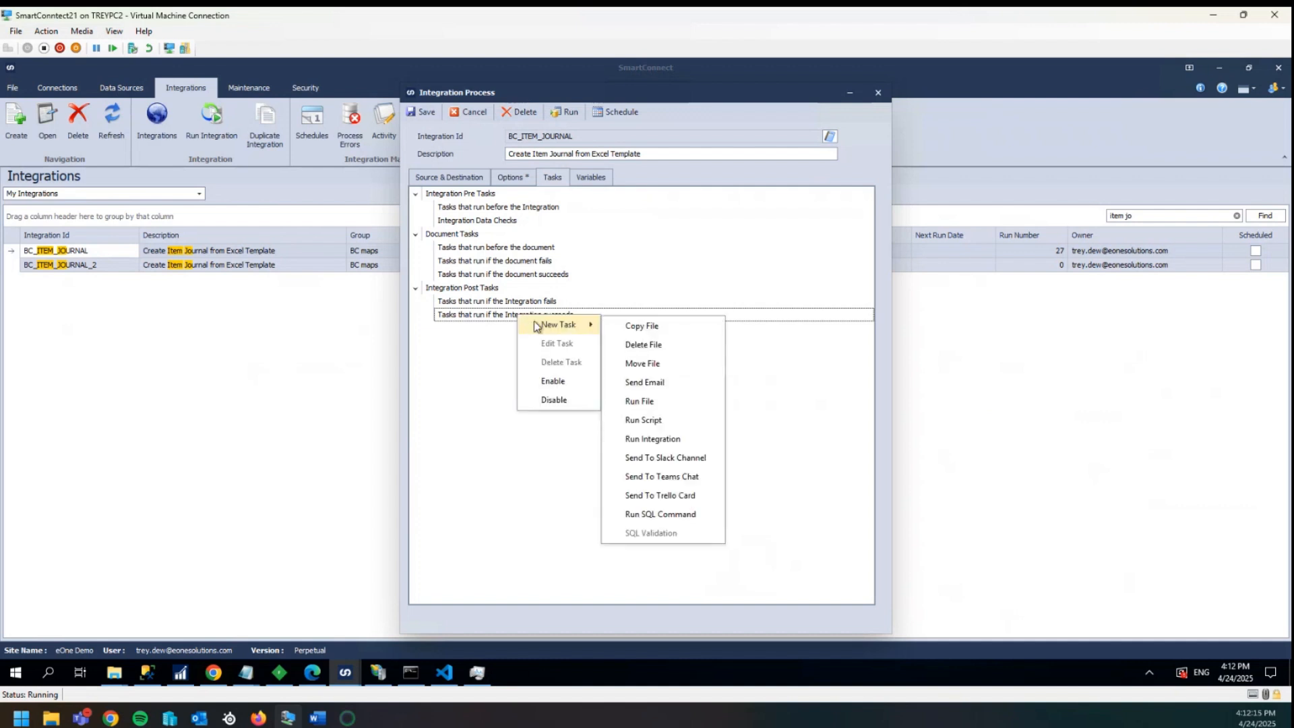
pyautogui.click(655, 441)
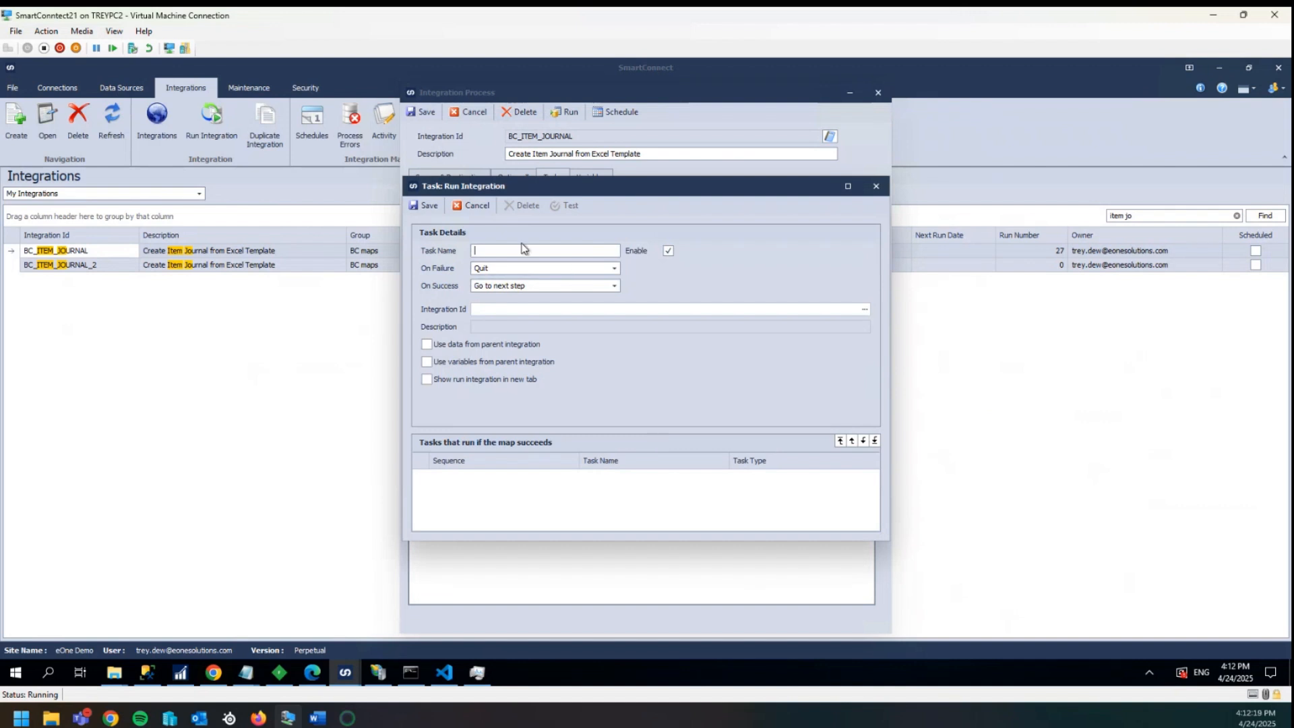
# - Name the task RUN_ITEMJOURNAL and set its integration to BC_ITEM_JOURNAL_2
pyautogui.write('RUN_ITEM_JOURNAL')
pyautogui.click(865, 308)
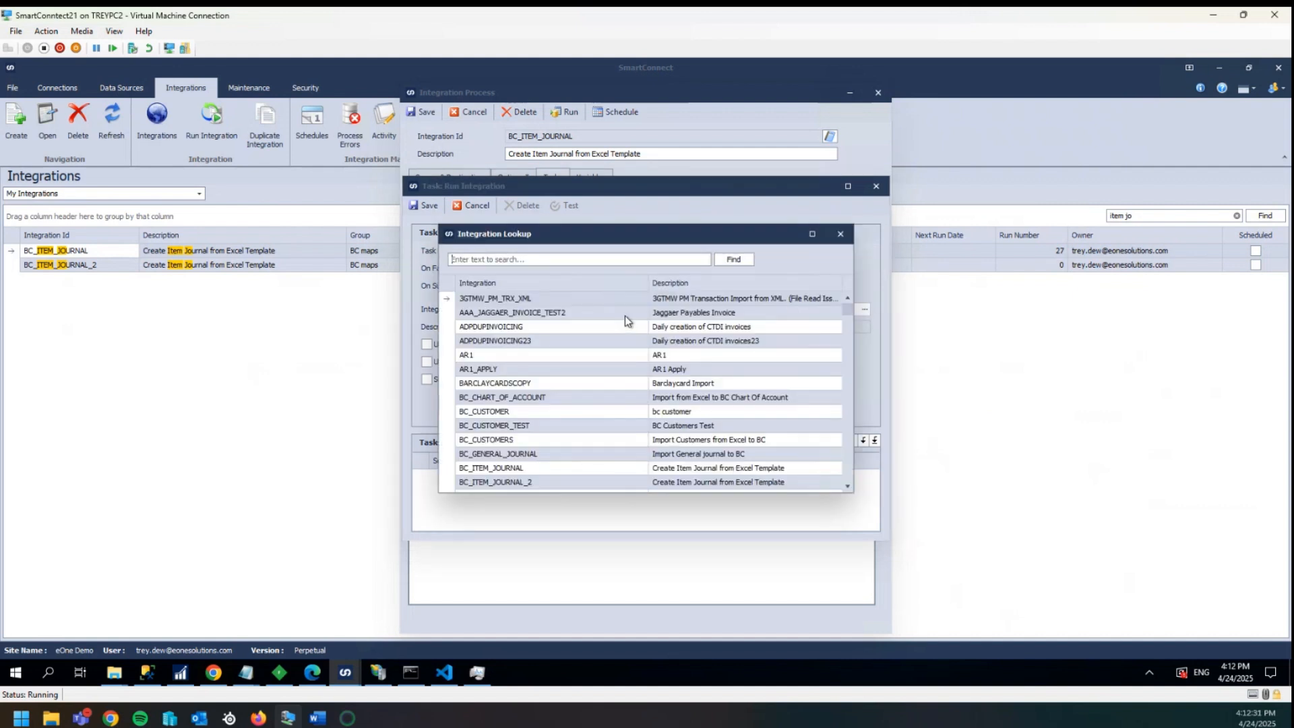
pyautogui.write('item')
pyautogui.doubleClick(542, 314)
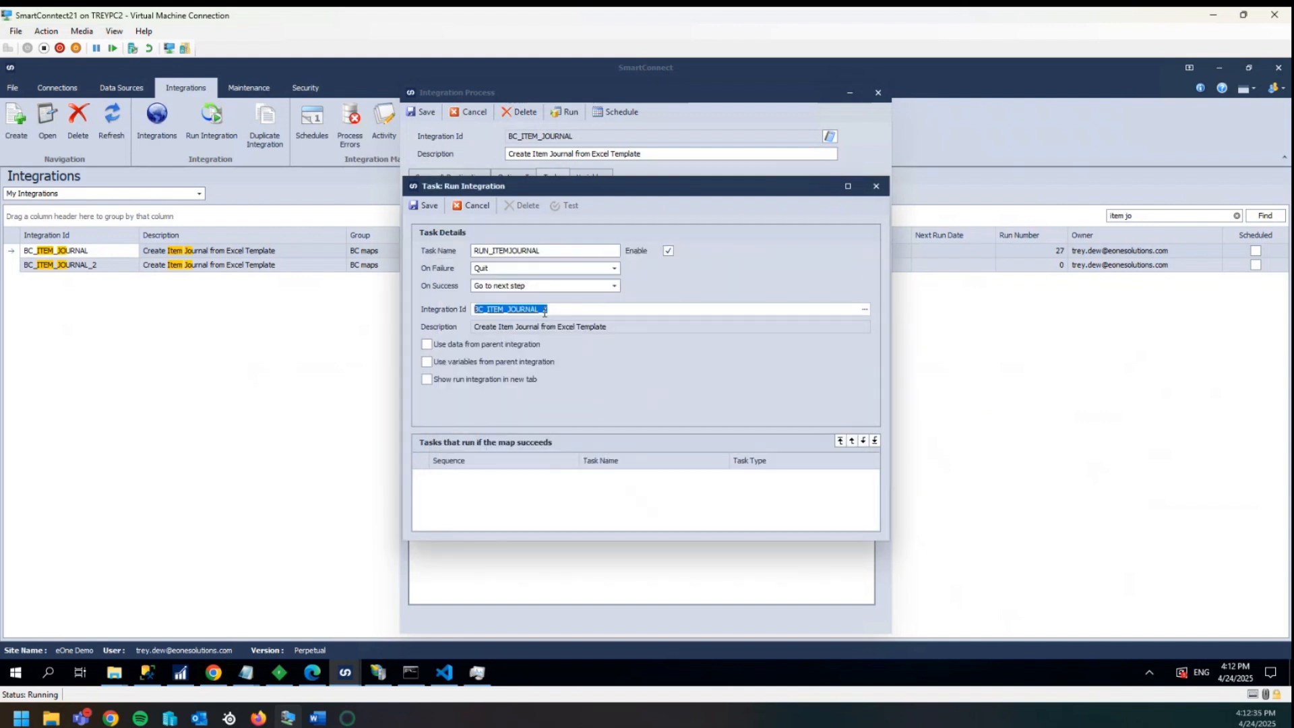
# - Enable using data from the parent integration and showing the run in a new tab, then save the task and integration
pyautogui.click(426, 344)
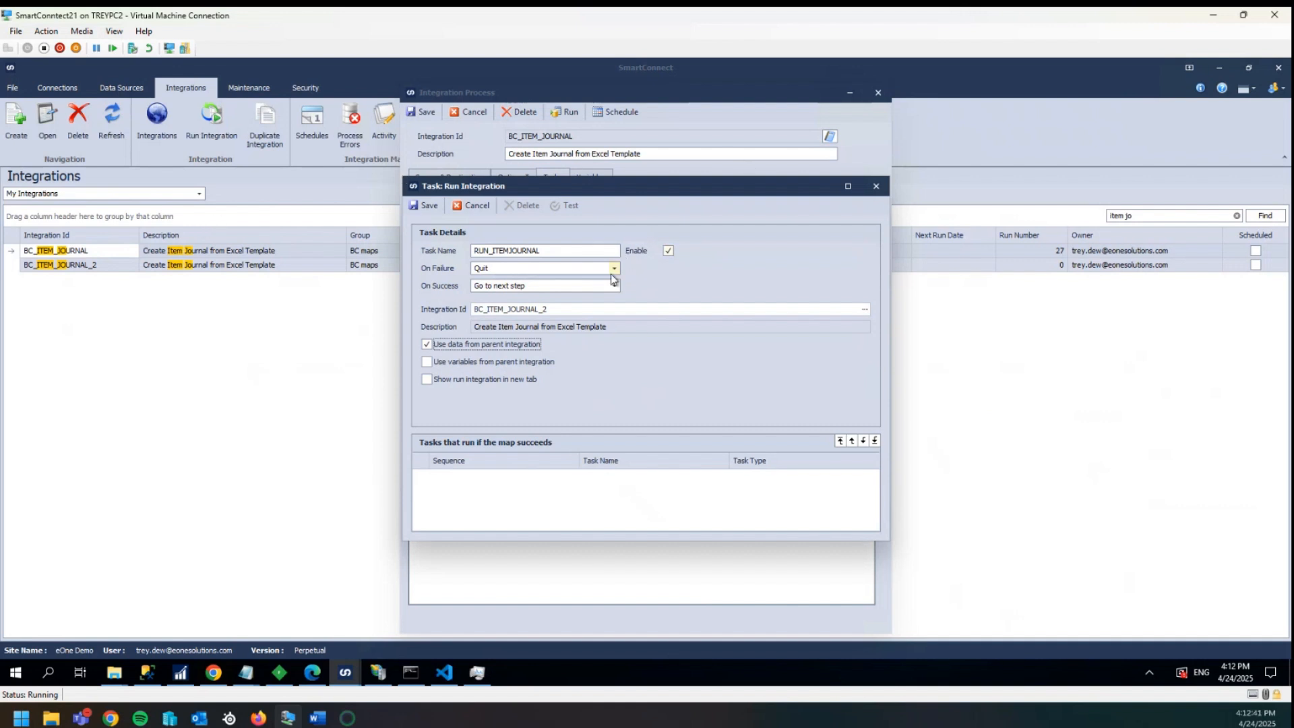
pyautogui.click(428, 380)
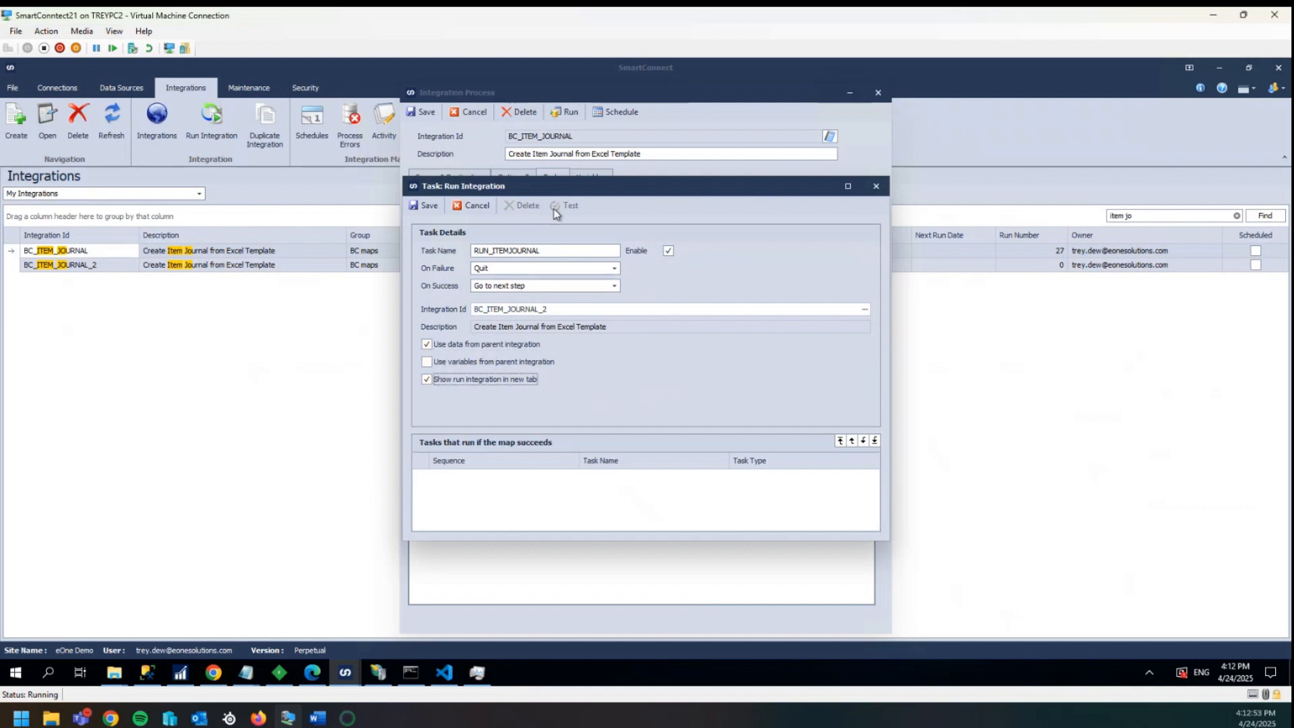
pyautogui.click(425, 206)
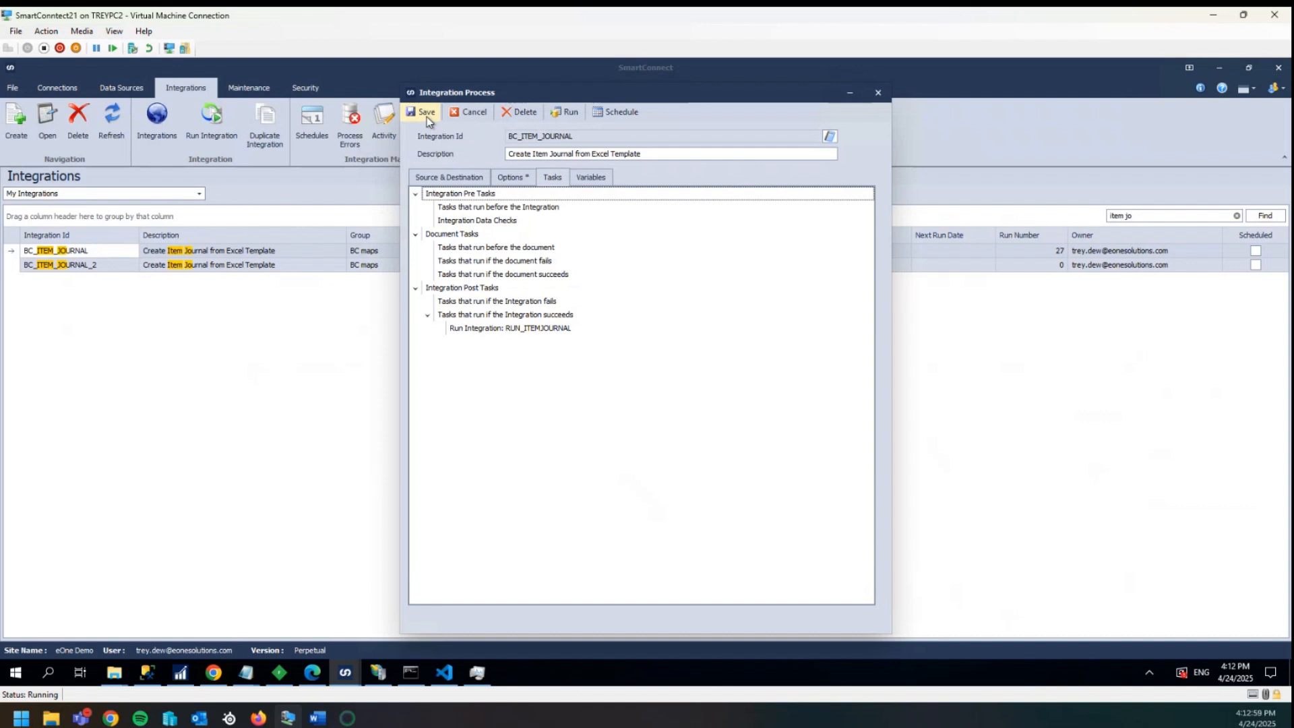
pyautogui.click(426, 116)
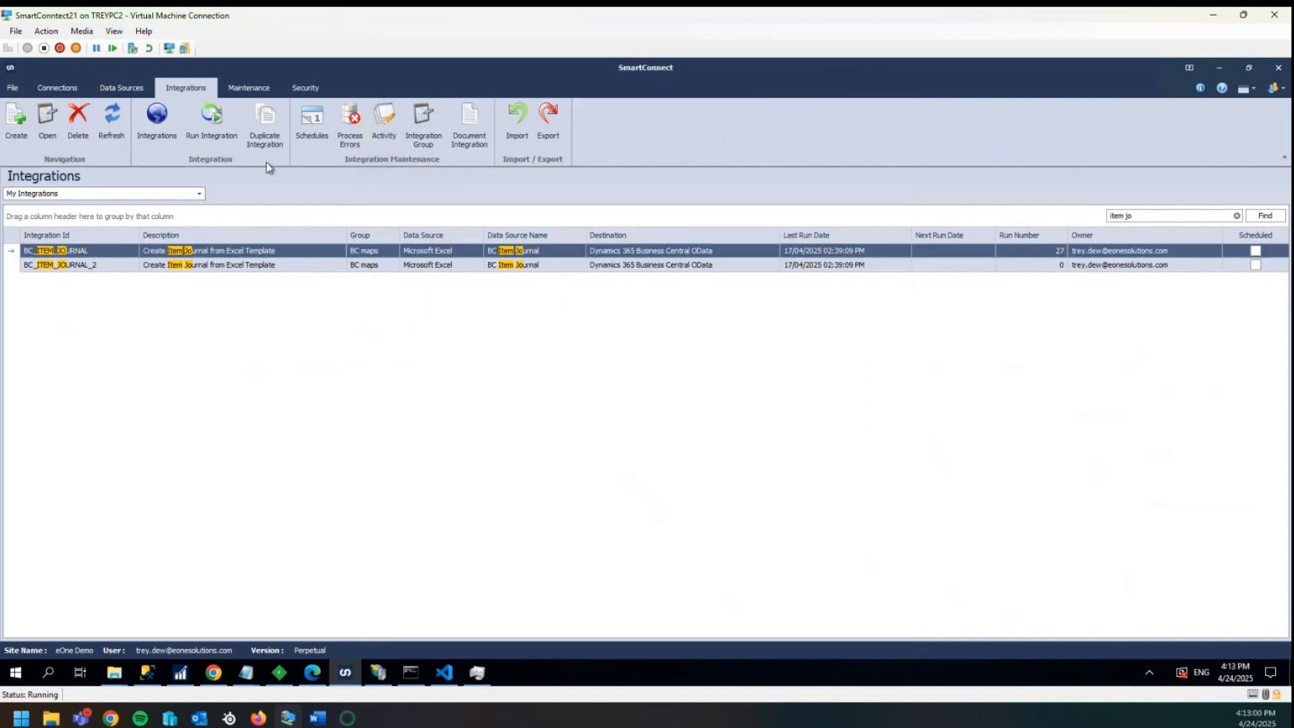
# - Run the BC_ITEM_JOURNAL integration and close the progress window
pyautogui.doubleClick(86, 254)
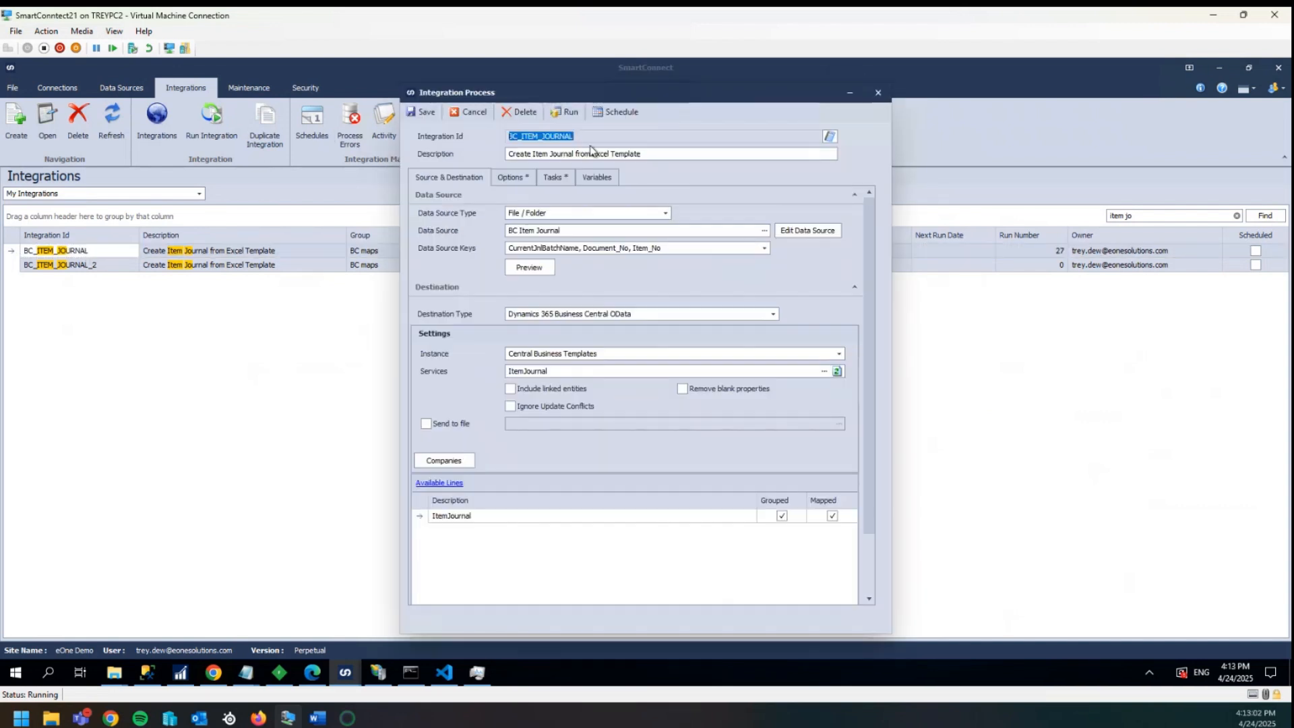
pyautogui.click(561, 115)
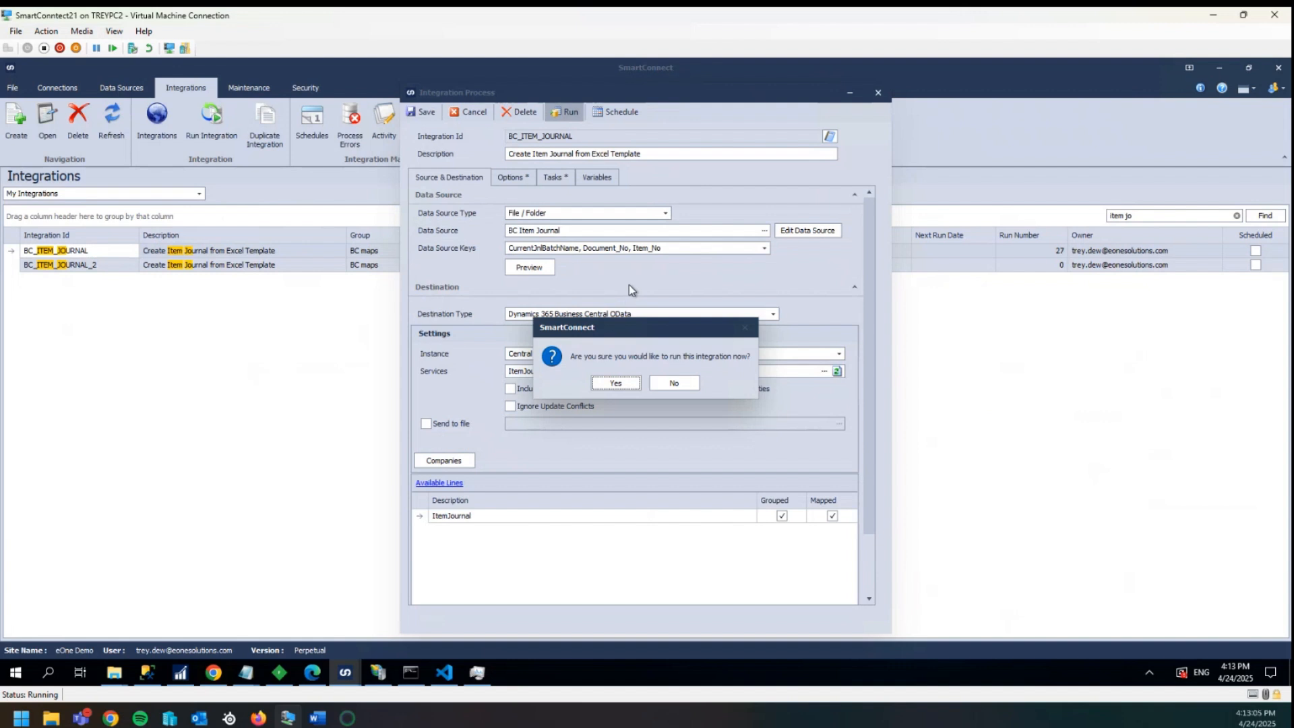
pyautogui.click(620, 382)
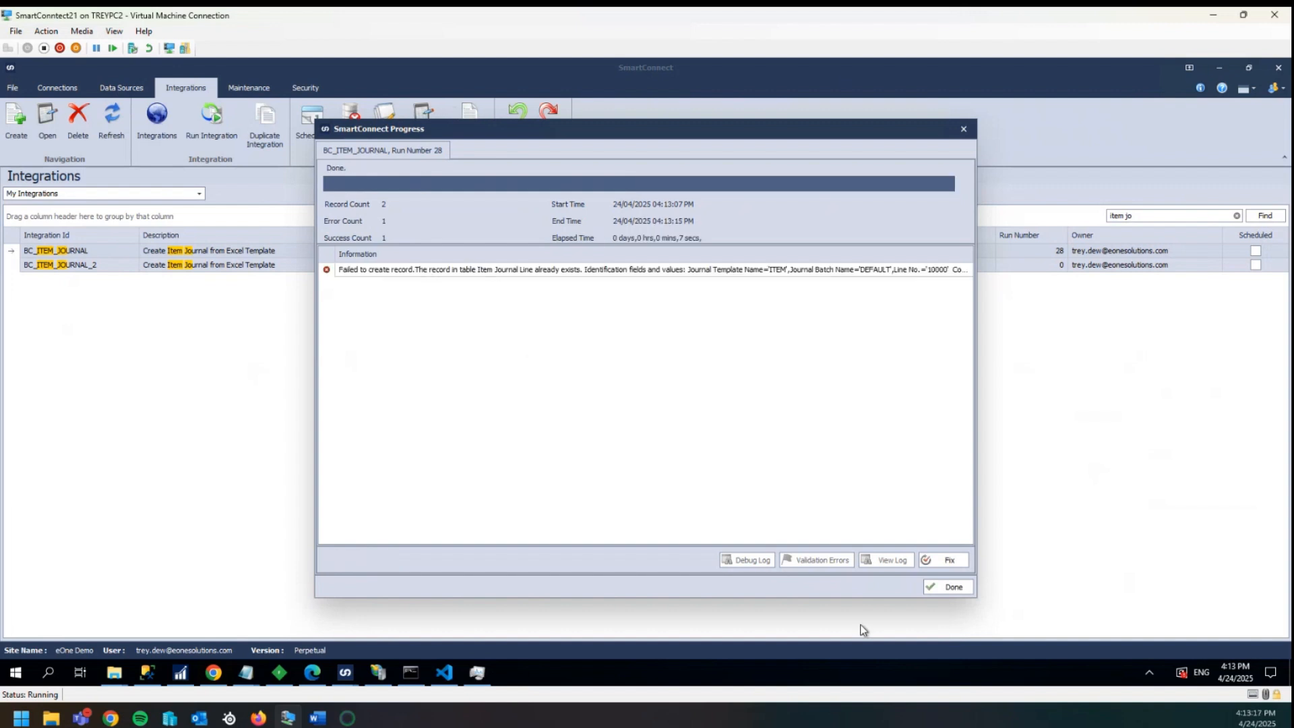
pyautogui.click(934, 588)
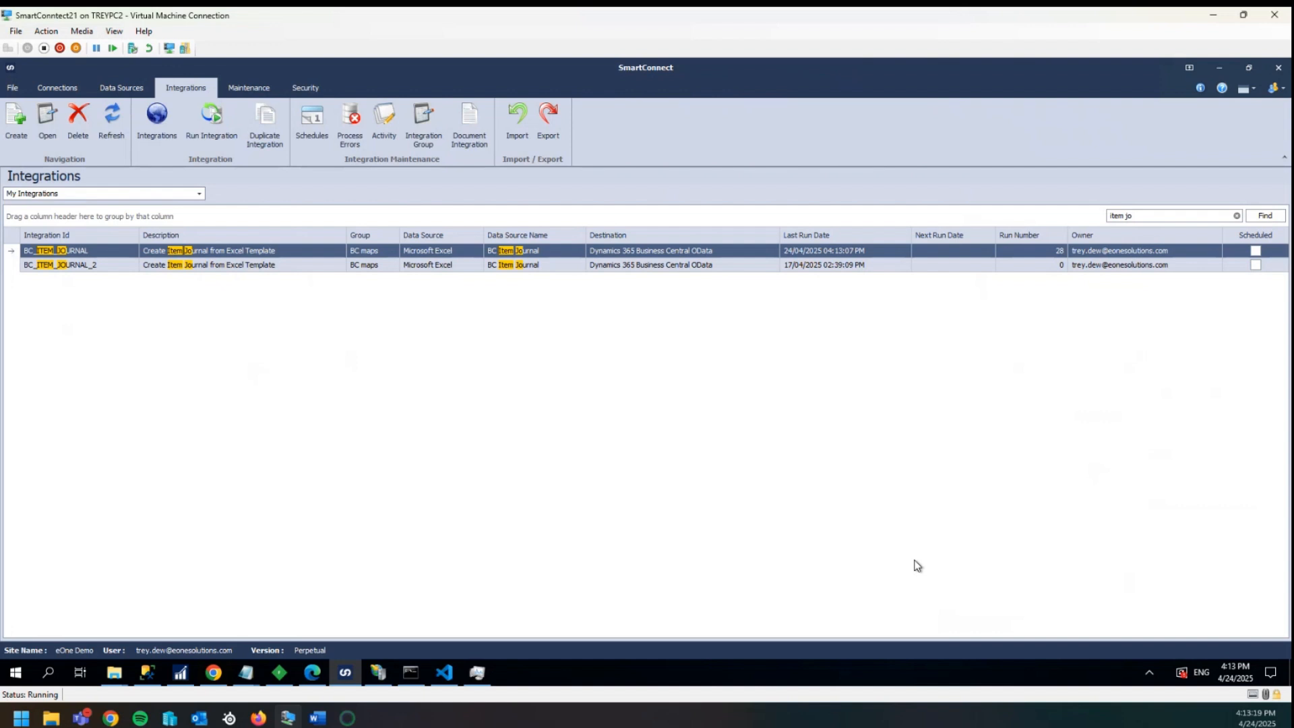